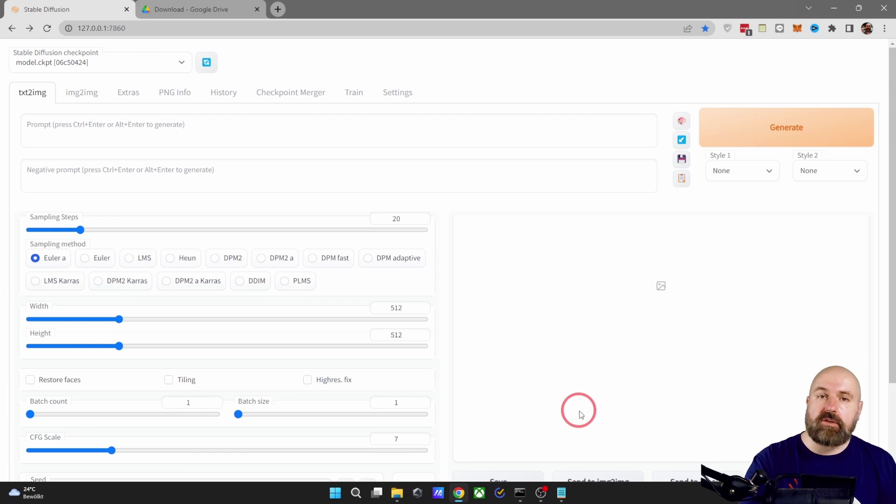
Step: Open the SDLocal folder and bring up the full options menu for webui-user.bat
click(397, 490)
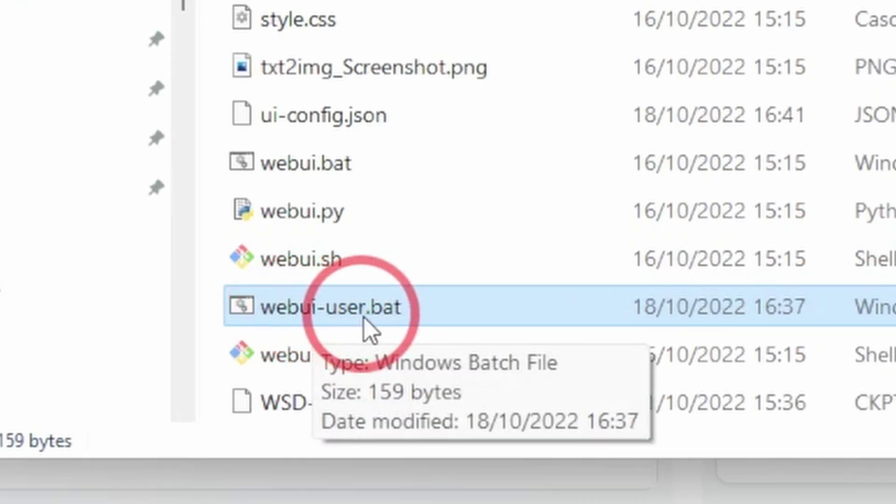
right_click(373, 315)
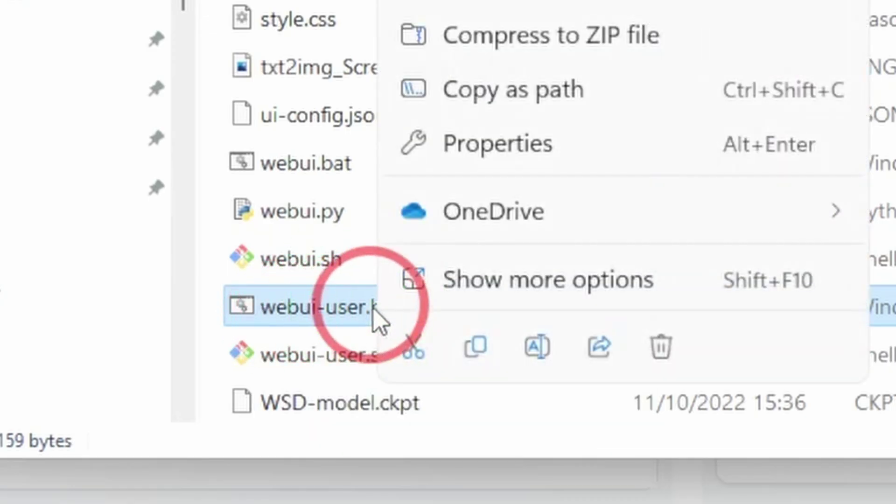
click(566, 287)
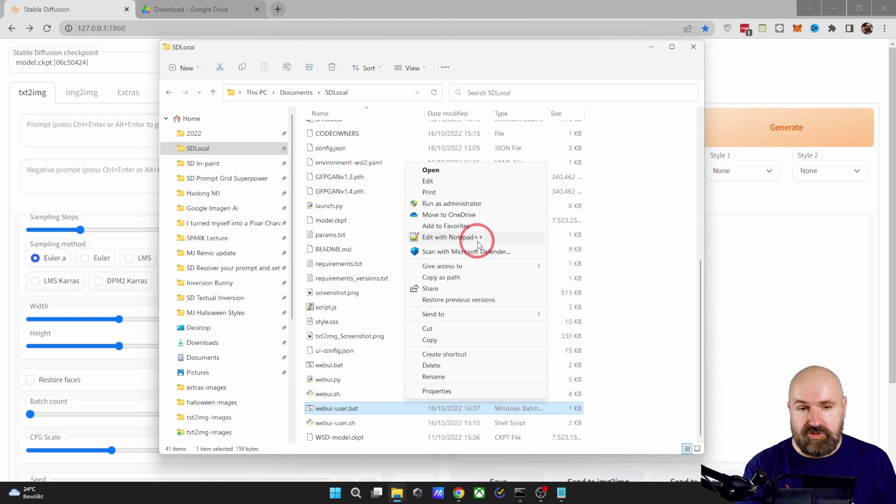
Step: Open webui-user.bat in Notepad++, confirm COMMANDLINE_ARGS= --listen, and close it unchanged
click(476, 238)
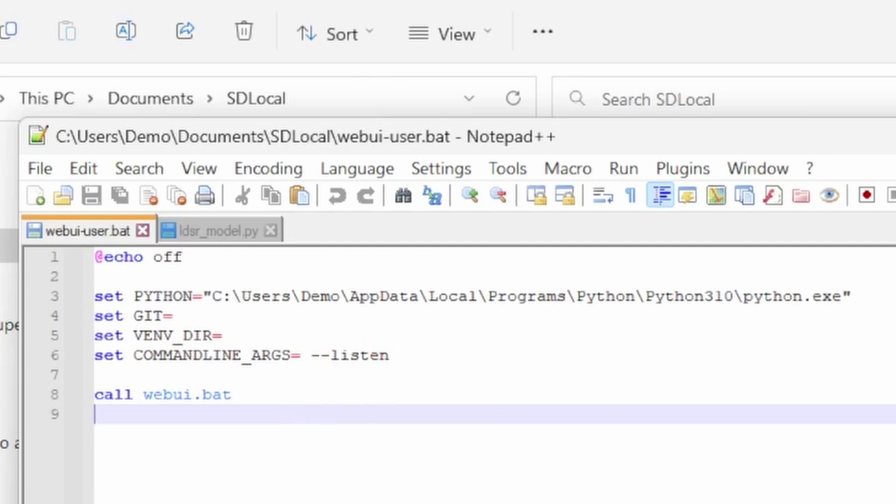
click(739, 110)
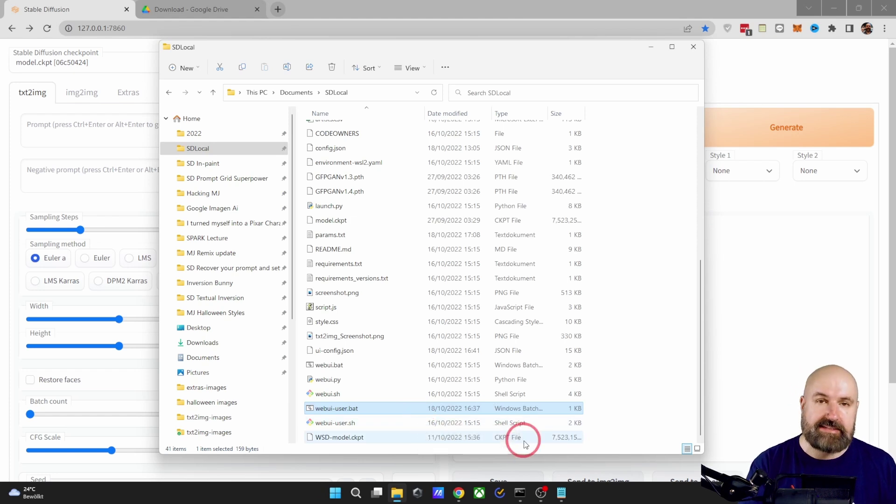
double_click(341, 408)
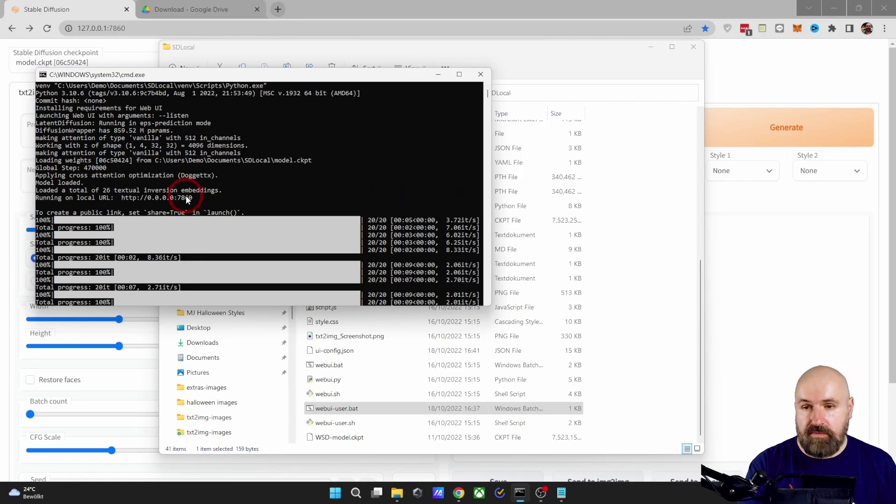
Step: Open a new Command Prompt, run ipconfig, and copy the Wi-Fi IPv4 address 192.168.0.227
click(356, 493)
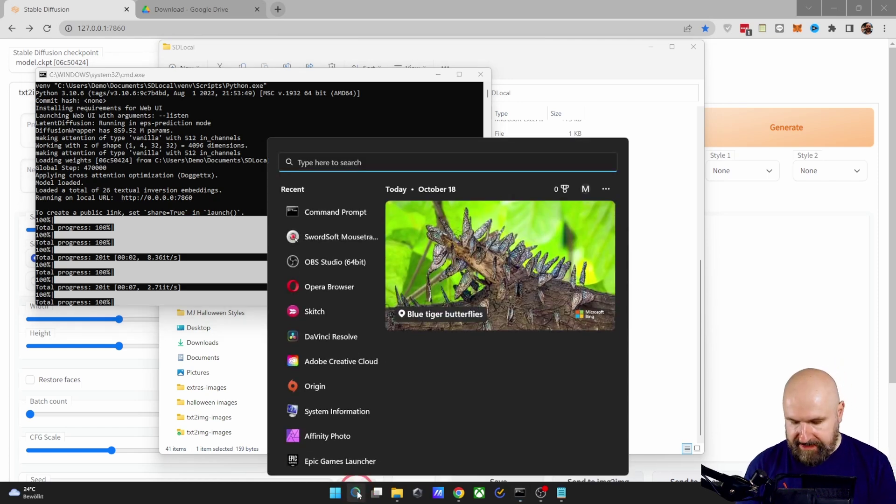
text(cmd)
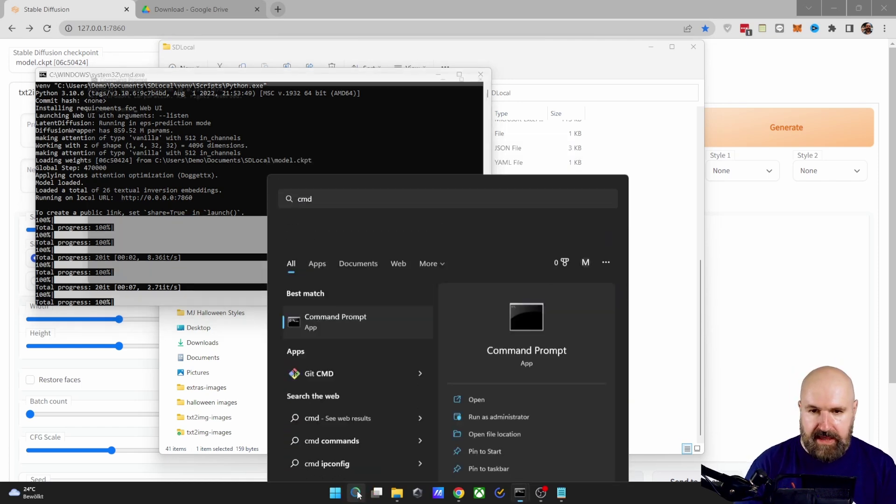
key(Return)
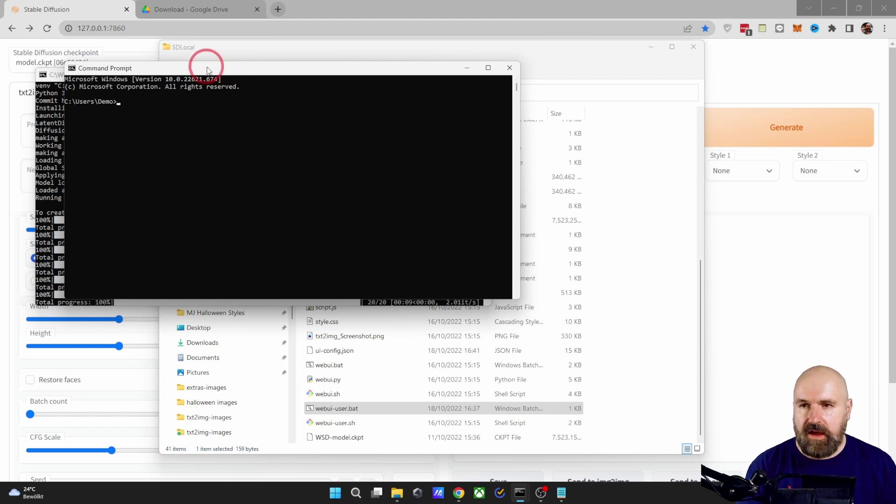
drag(209, 69, 353, 127)
click(270, 162)
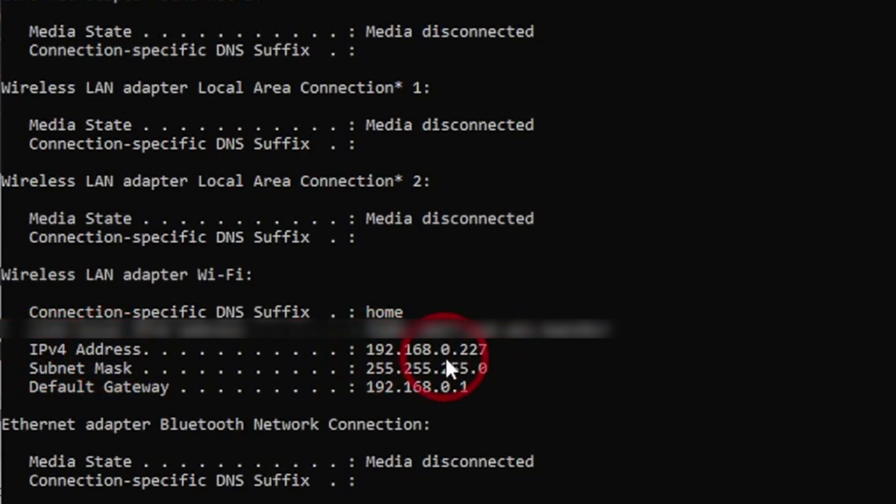
drag(495, 349, 368, 349)
right_click(371, 346)
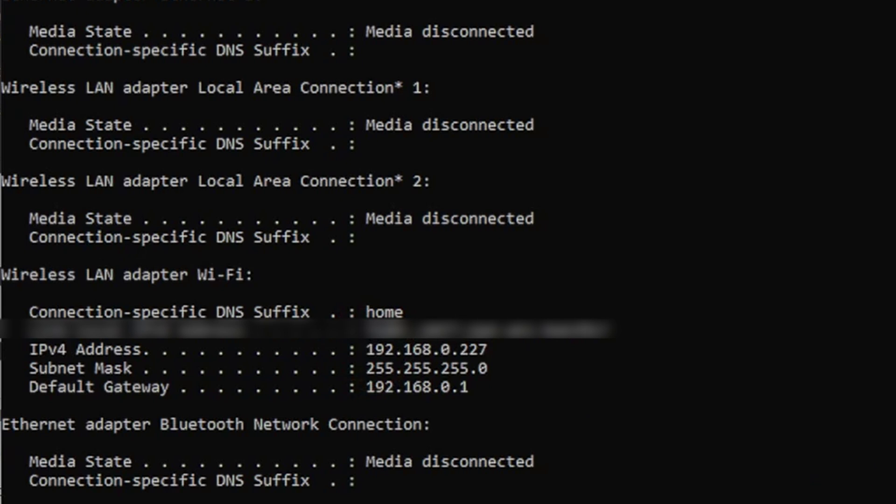
Step: Paste the copied IP into Notepad as the LAN address 192.168.0.227:7860
key(alt+Tab)
text(192.168.0.227)
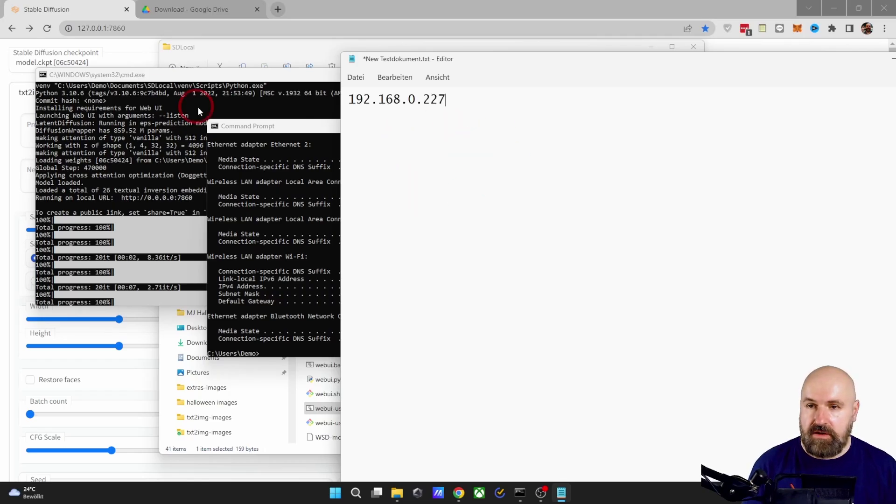
click(150, 76)
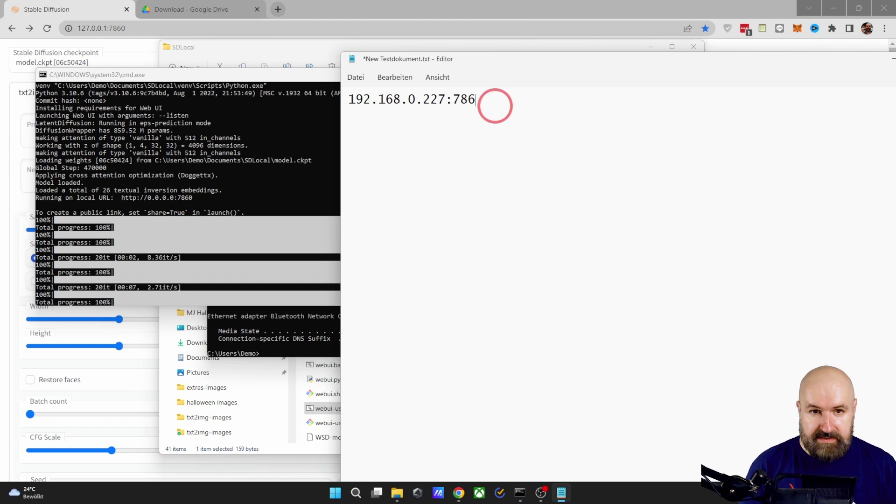
drag(484, 99, 342, 99)
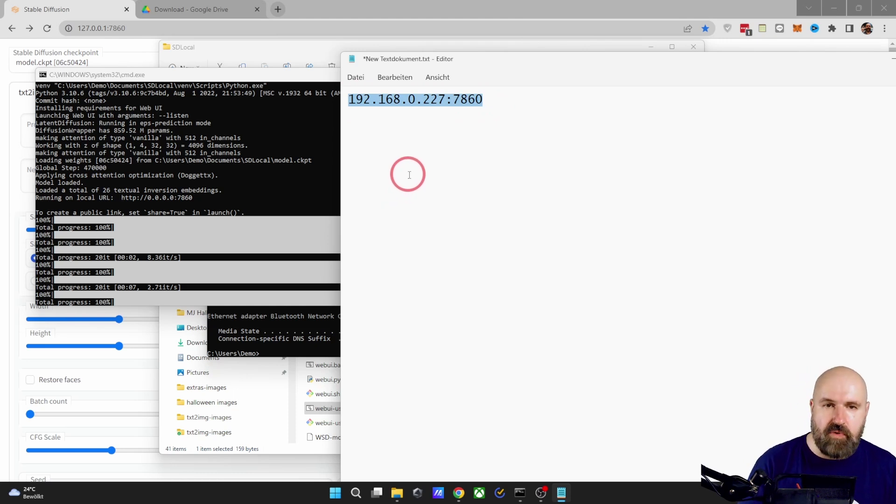
click(495, 100)
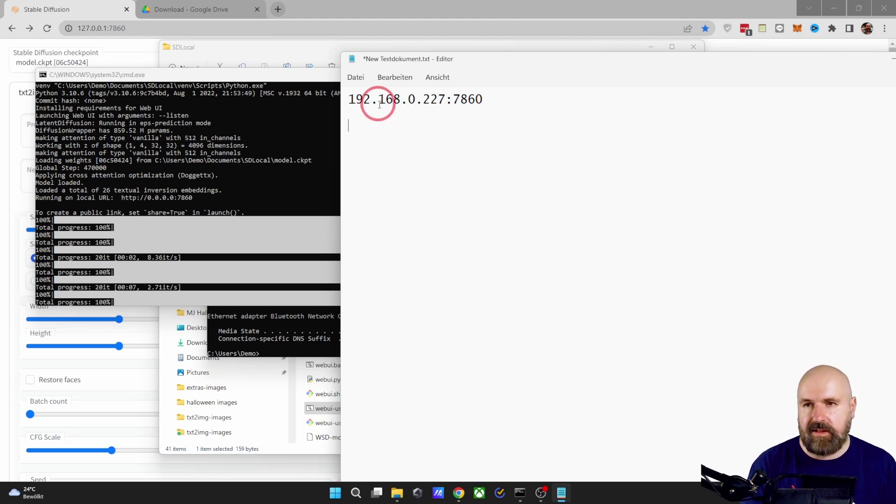
Step: Add the local address 127.0.0.1:7860 on the note's second line and return to the web UI
click(135, 28)
key(ctrl+c)
click(508, 230)
key(ctrl+v)
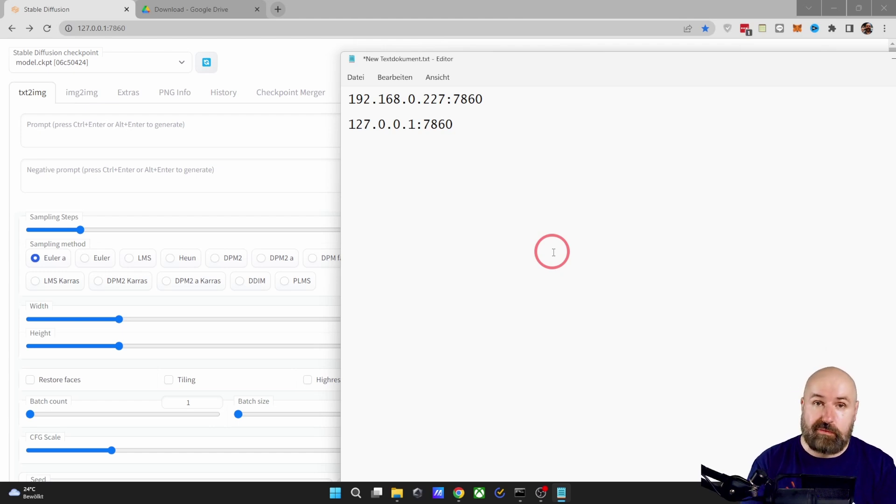
key(alt+Tab)
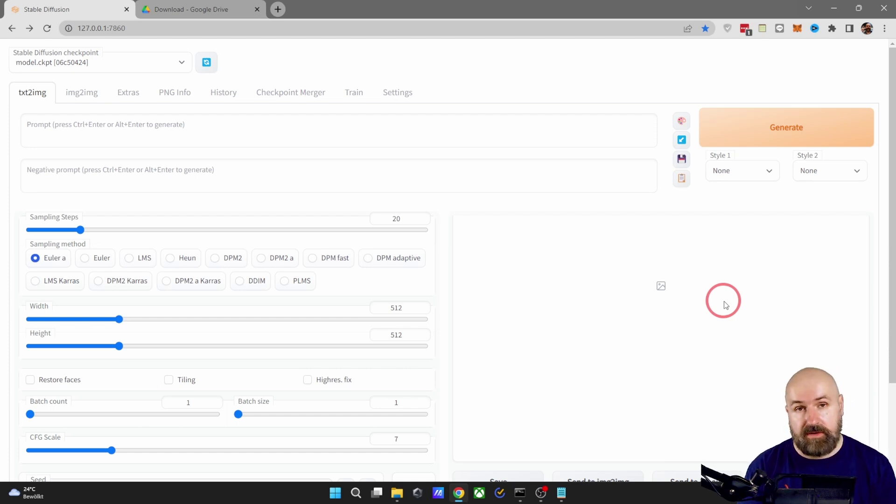
Step: Browse from SDLocal into outputs > txt2img-images, then bring up the Google Drive download page
key(alt+Tab)
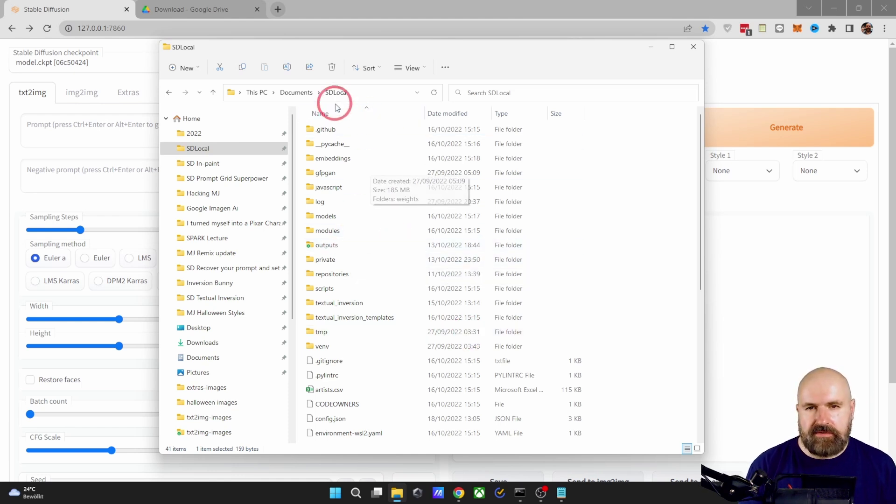
double_click(329, 244)
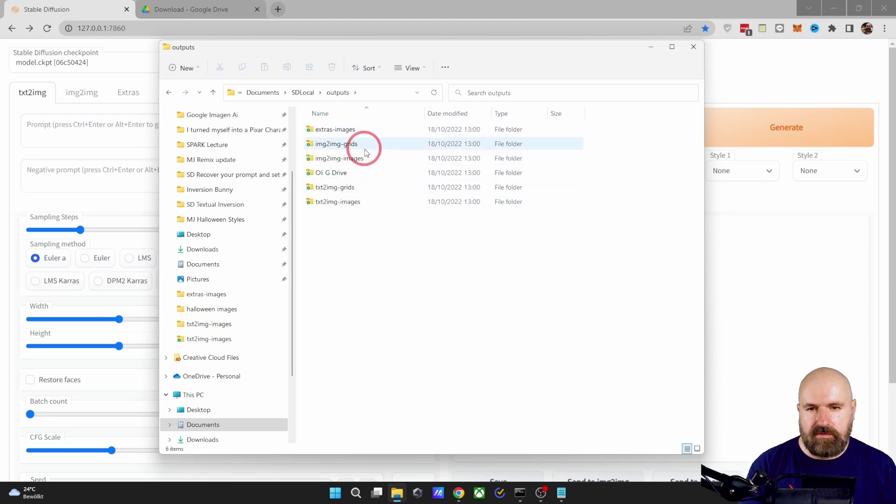
double_click(322, 201)
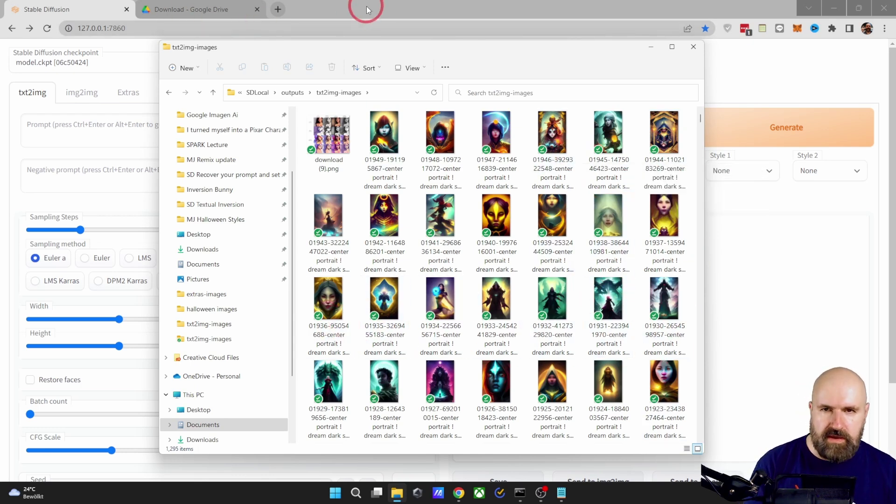
click(196, 11)
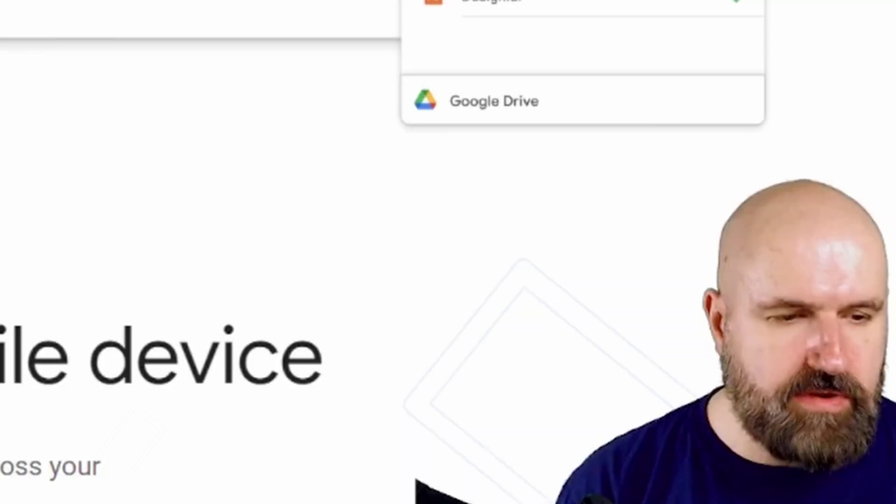
Step: Show Google Drive's tray status confirming all files are up to date, and its settings menu
click(759, 493)
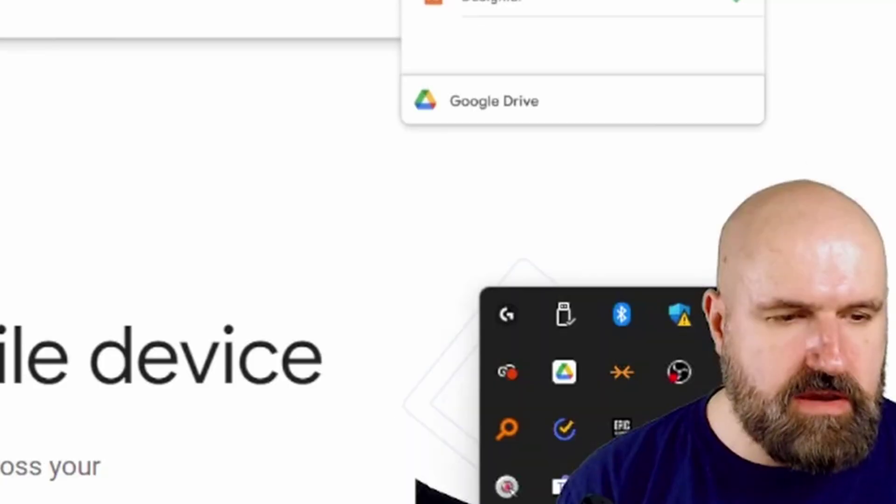
click(566, 375)
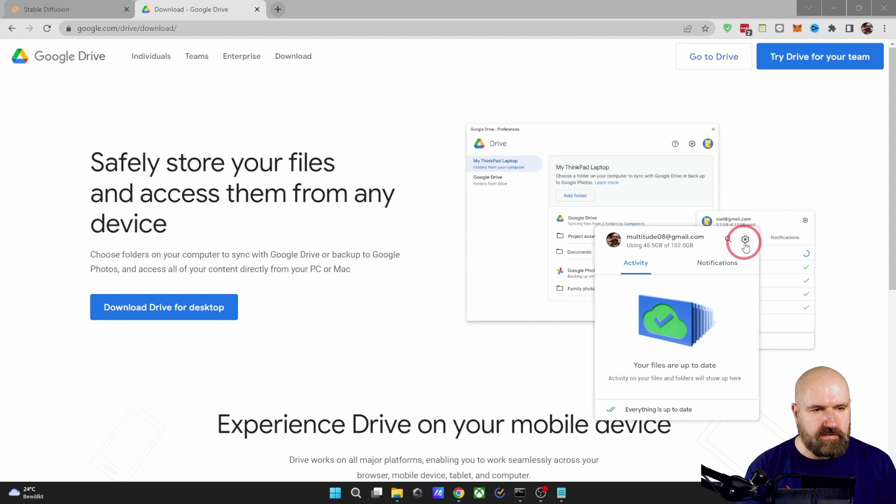
click(745, 240)
Step: Review Google Drive Preferences showing the 1.3GB outputs folder syncing from this computer
click(701, 255)
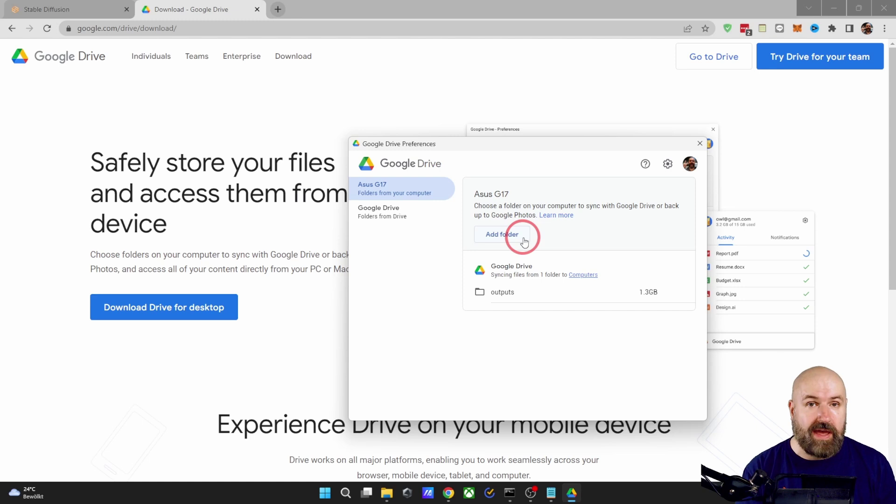
click(374, 207)
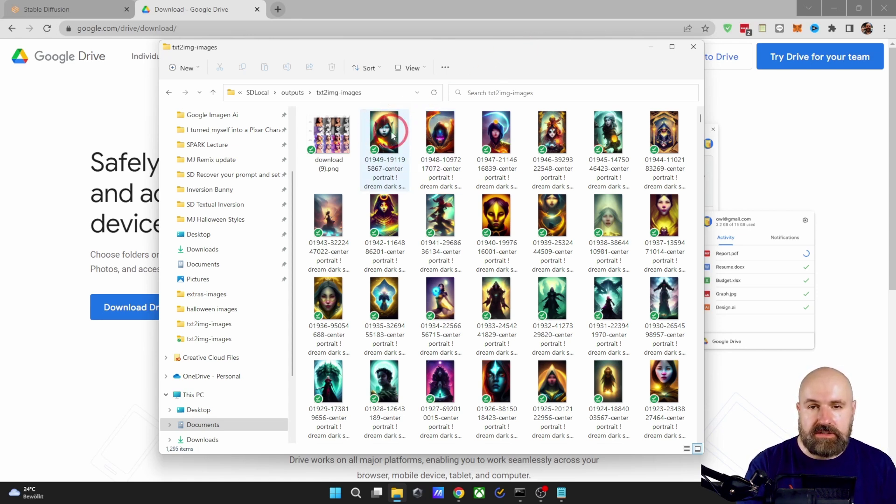
Step: Bring the crow thumbnails into view beside the web UI's PNG Info tab
mouse_move(569, 175)
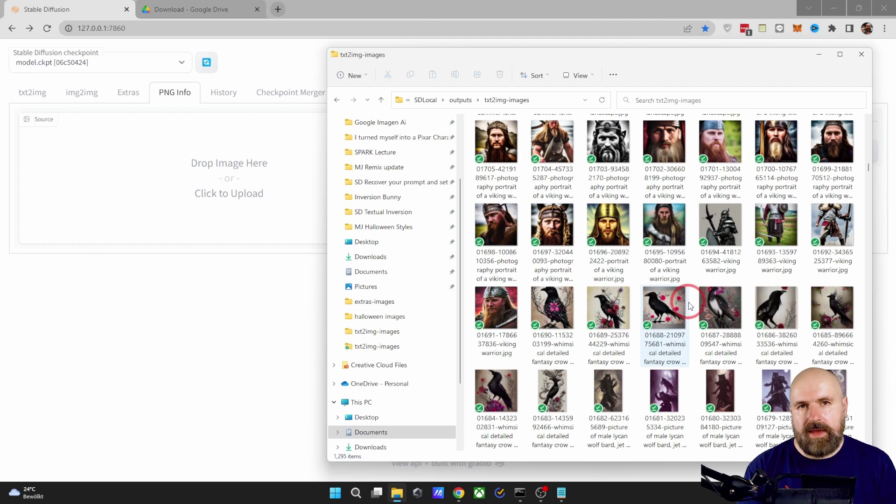
mouse_move(687, 301)
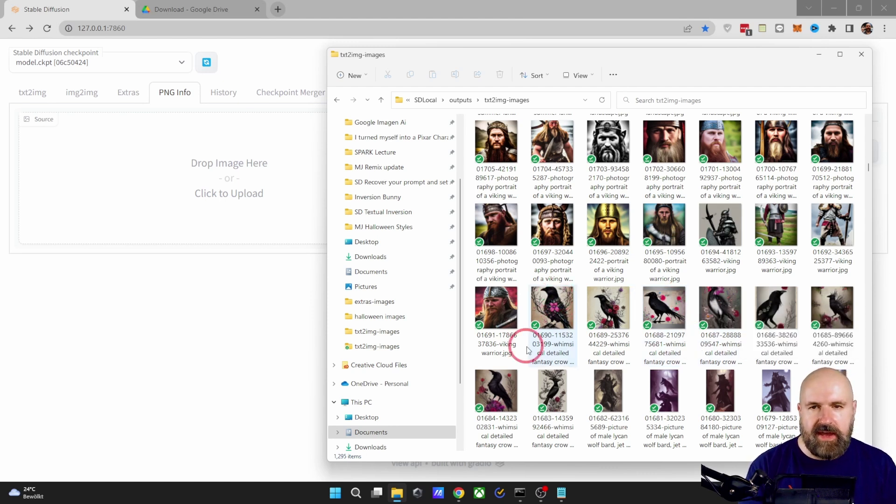
Step: Drag a crow image into PNG Info to reveal its prompt, 50 steps, Heun, CFG 8, 512x512
click(560, 311)
drag(560, 312, 217, 158)
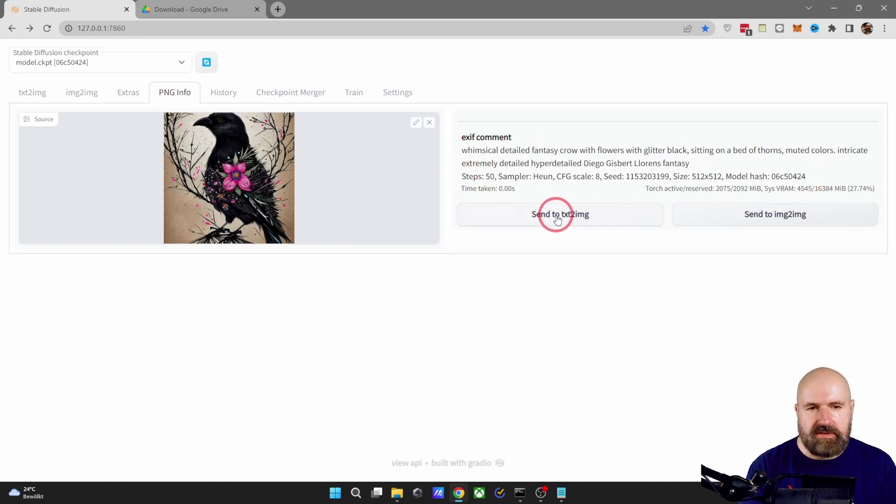
click(577, 221)
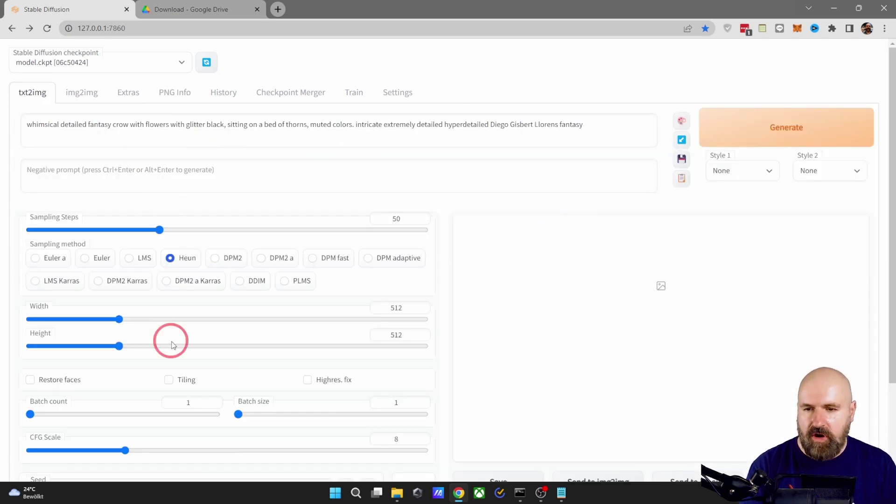
scroll(262, 401, down, 3)
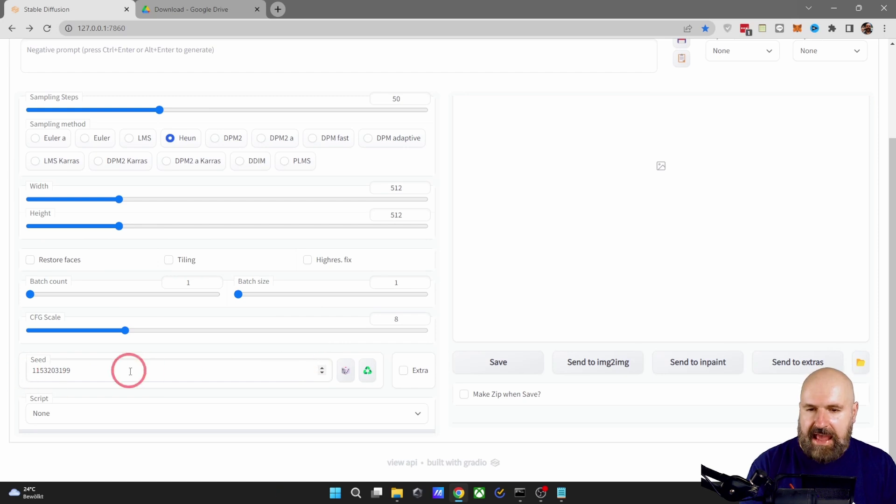
scroll(262, 345, up, 3)
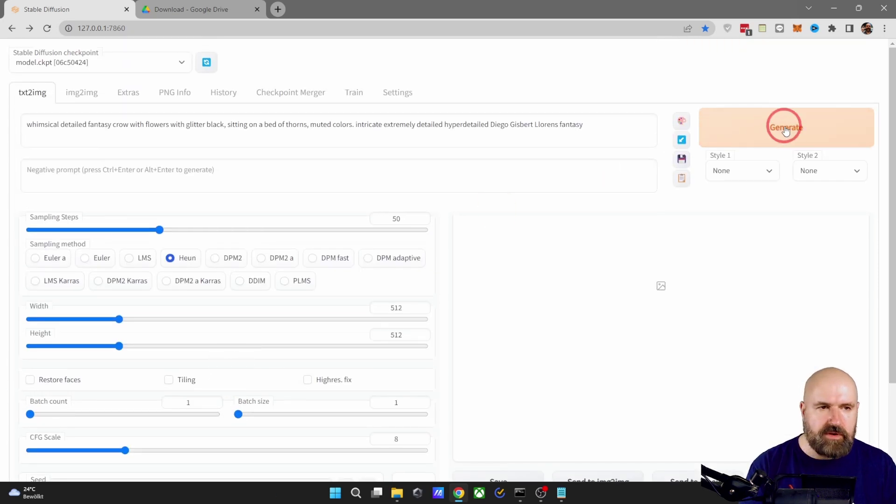